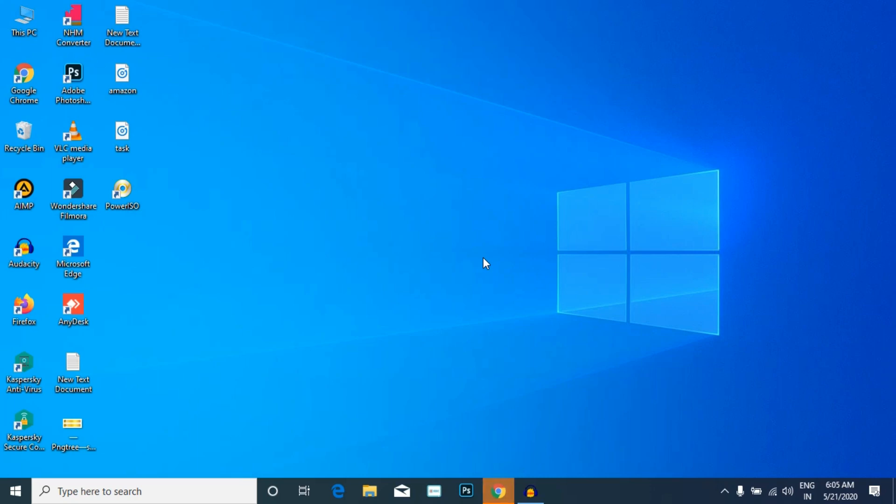
- Switch to Chrome and open PowerISO's official download page from the "poweriso download" search results
left_click(498, 491)
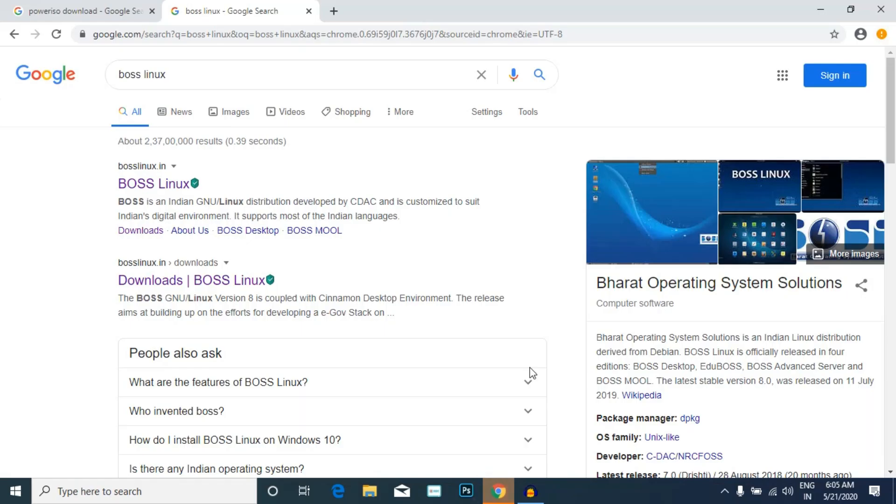
left_click(85, 11)
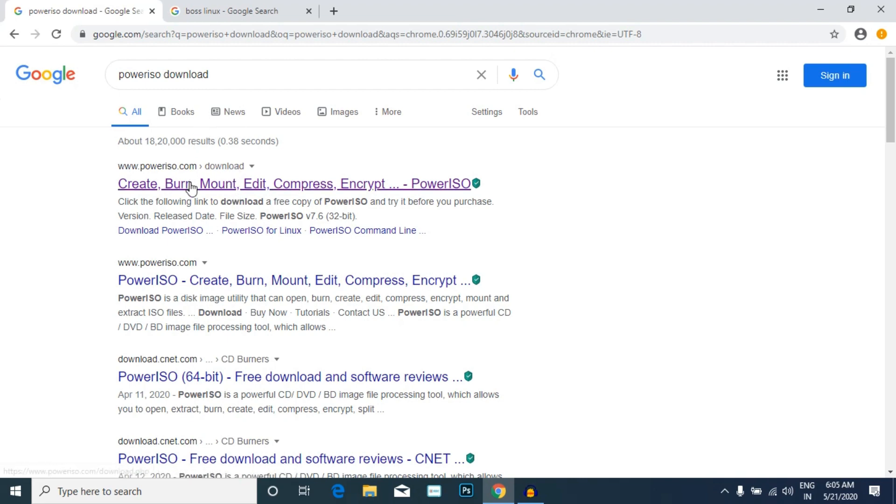
left_click(189, 184)
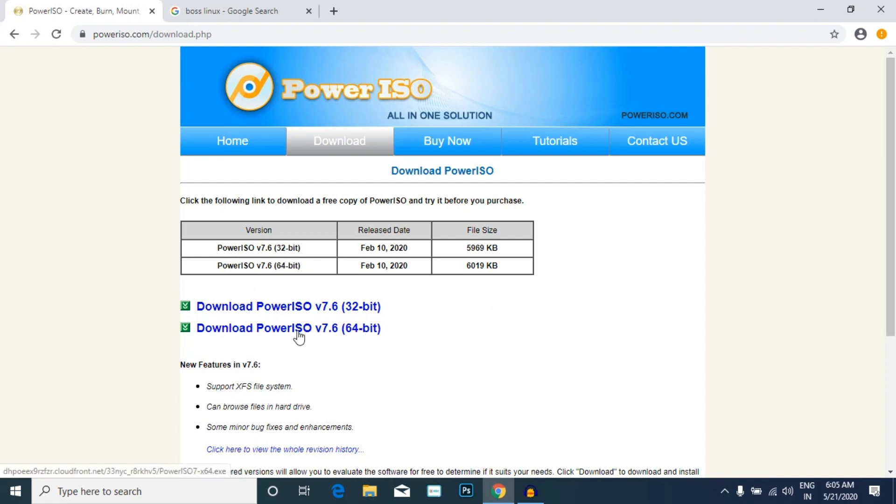
- Open the BOSS Linux website's Downloads page from the "boss linux" results and examine the download options for each edition
left_click(248, 16)
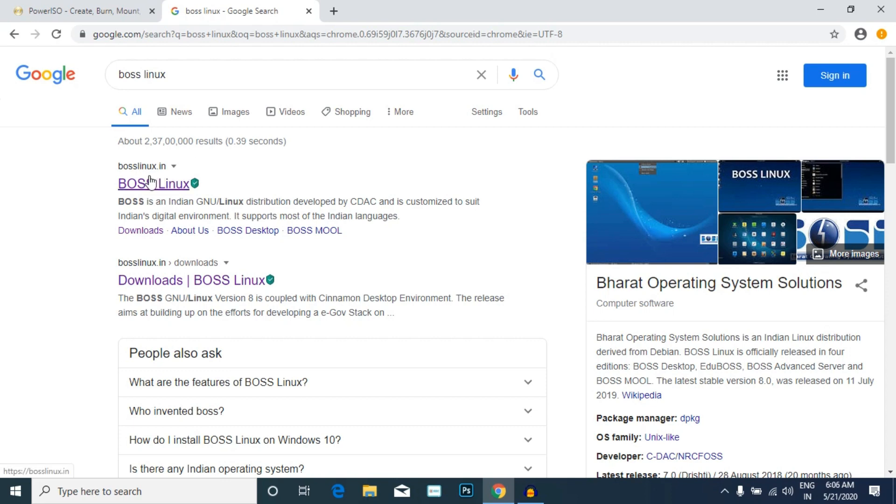
left_click(150, 183)
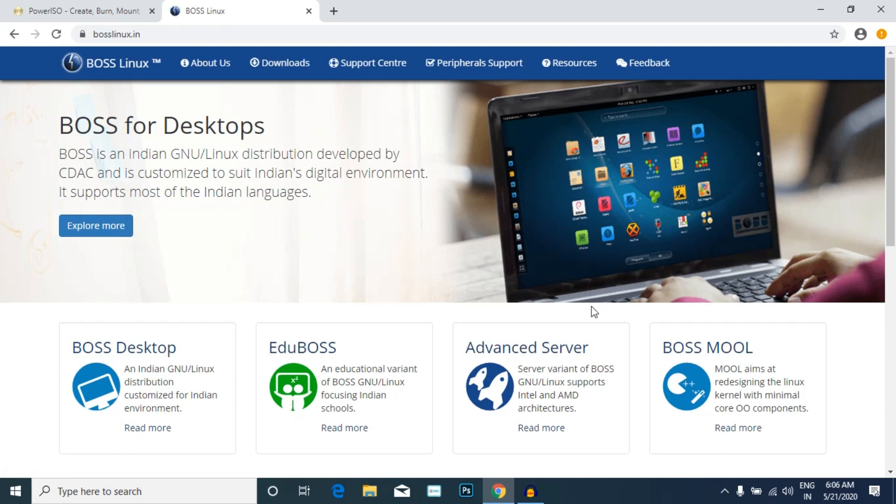
left_click(283, 67)
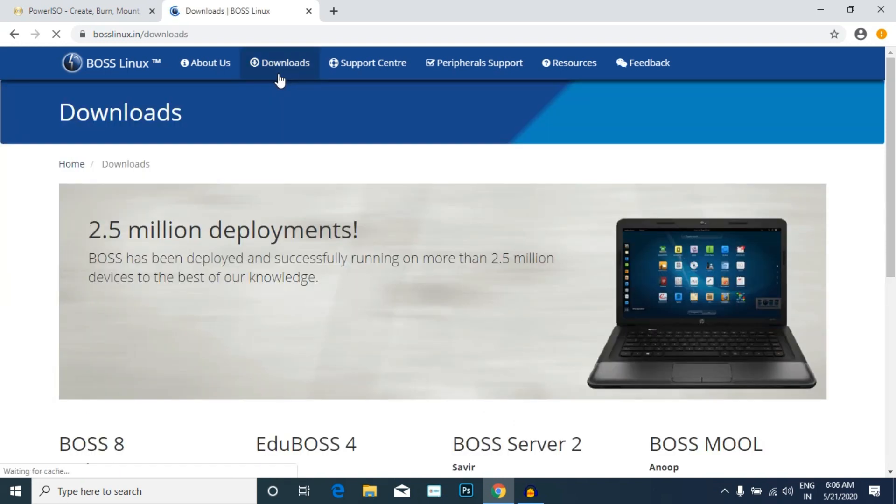
scroll(254, 125, "down", 3)
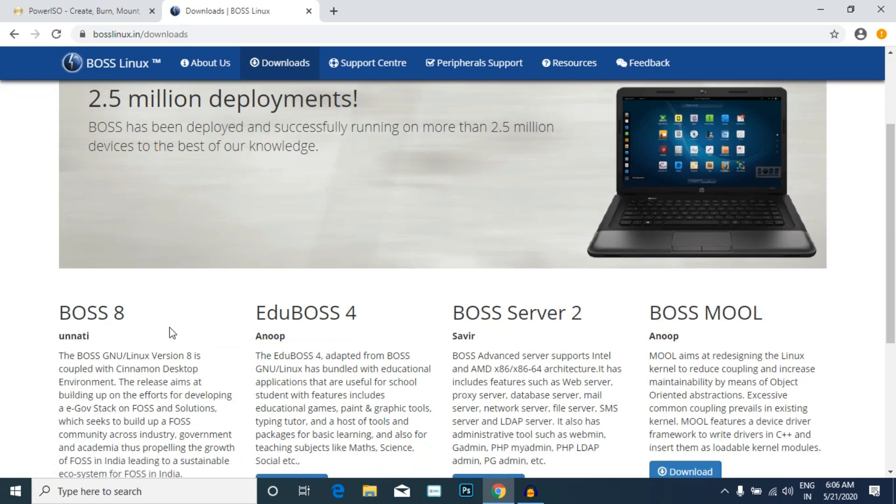
scroll(171, 326, "down", 2)
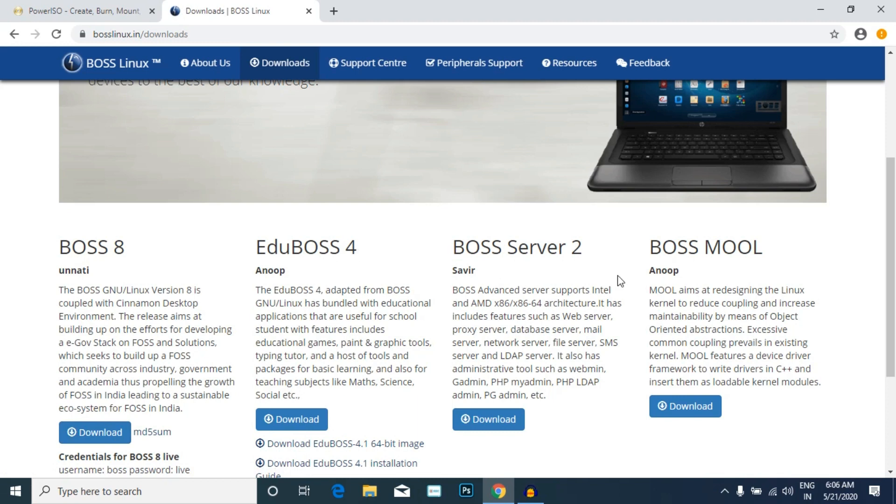
scroll(615, 297, "down", 1)
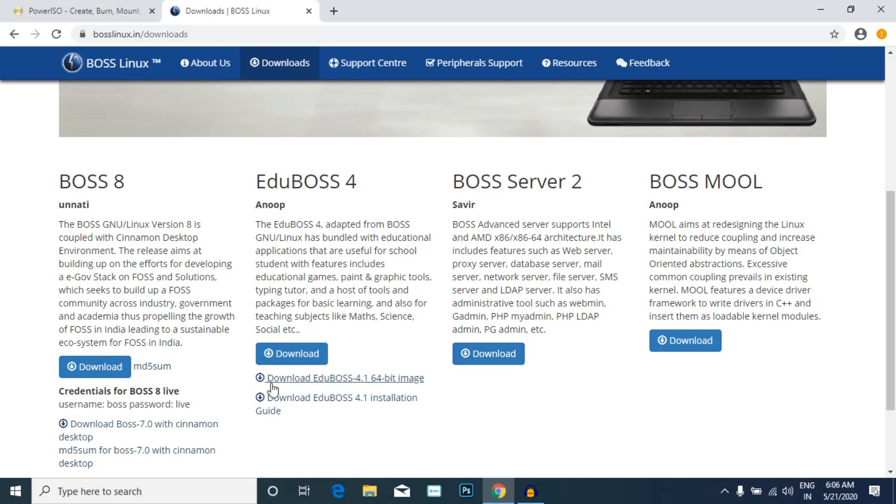
scroll(542, 280, "up", 4)
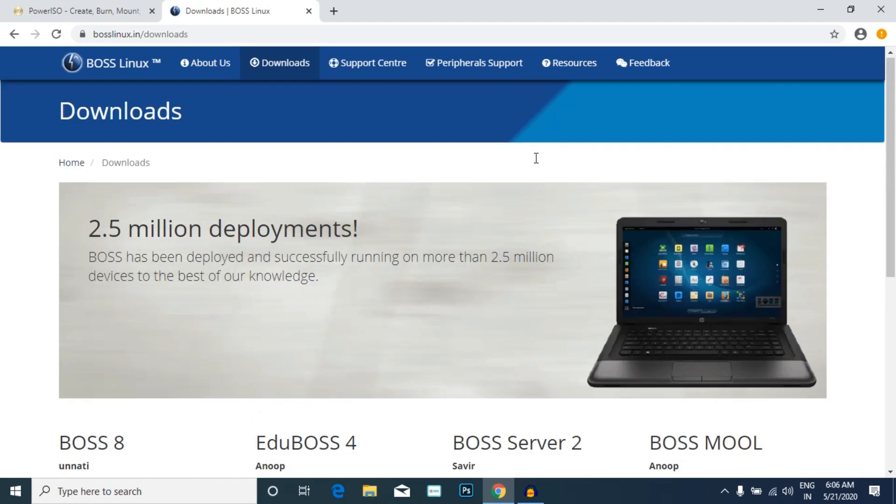
scroll(400, 242, "down", 4)
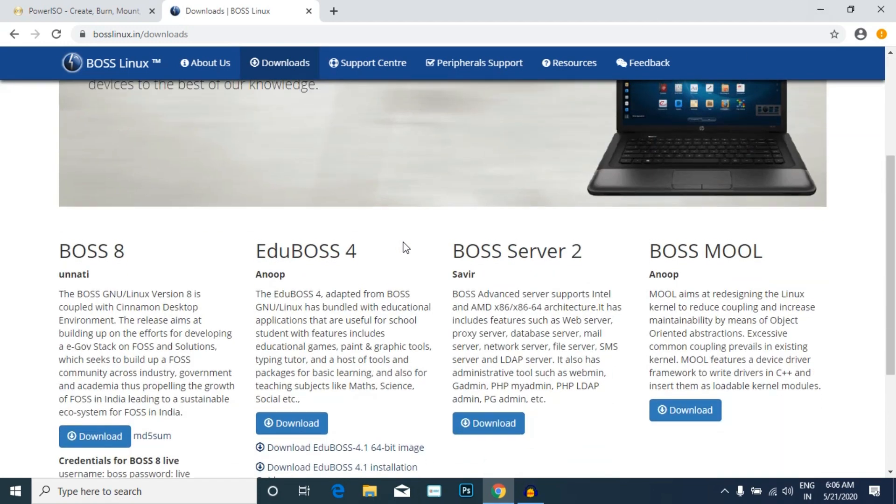
scroll(402, 244, "up", 4)
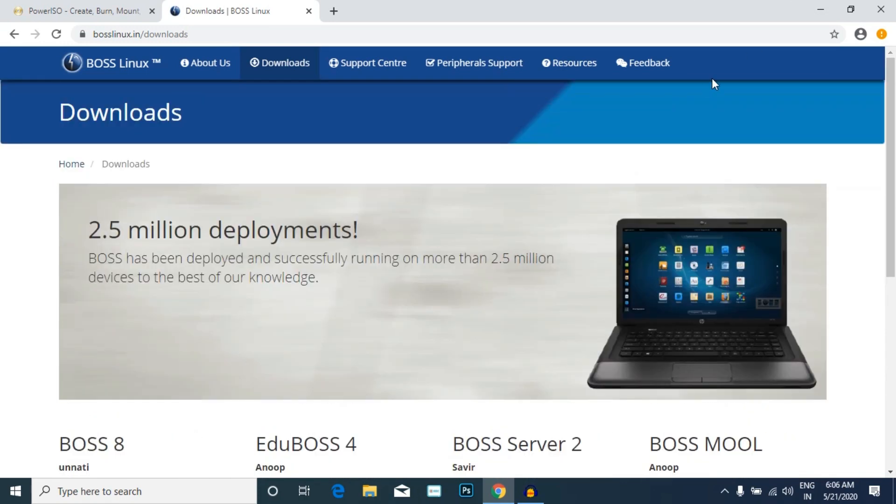
left_click(818, 9)
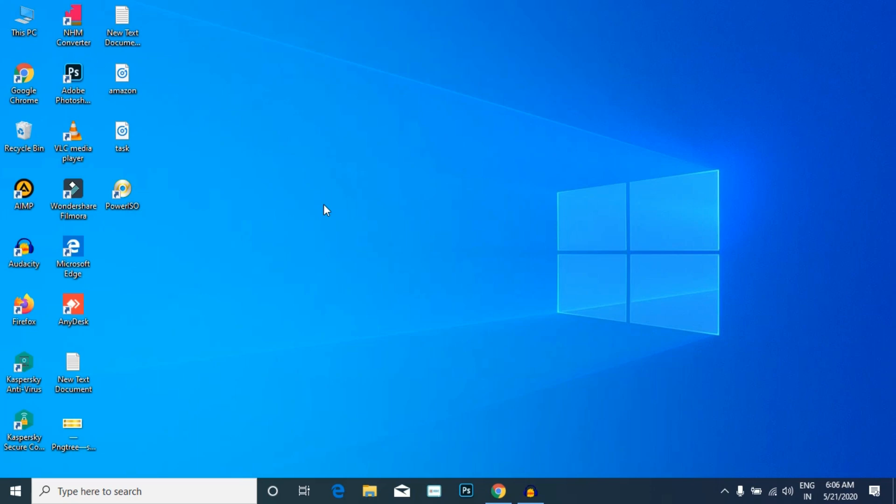
- Launch PowerISO from the desktop and continue with the unregistered version
double_click(133, 206)
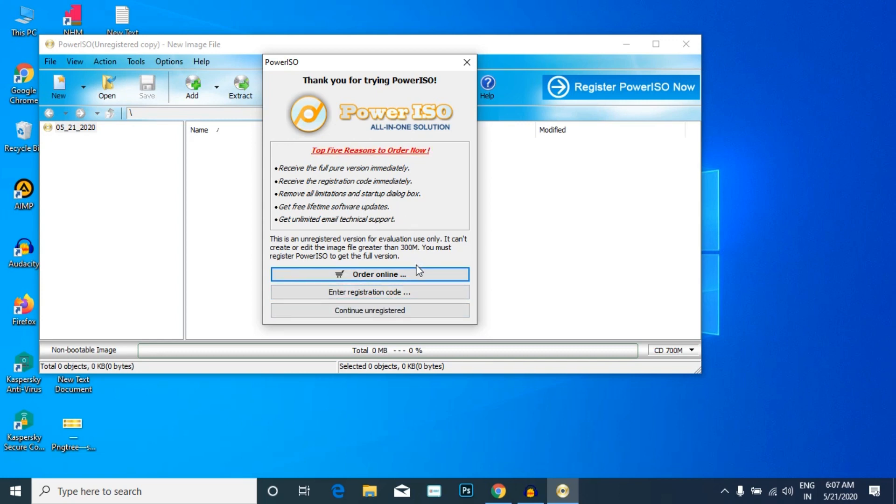
left_click(394, 312)
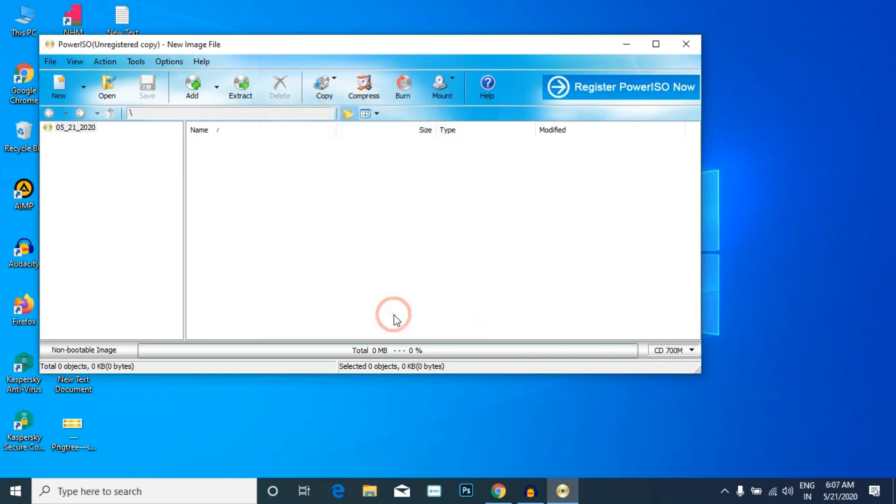
left_click(143, 62)
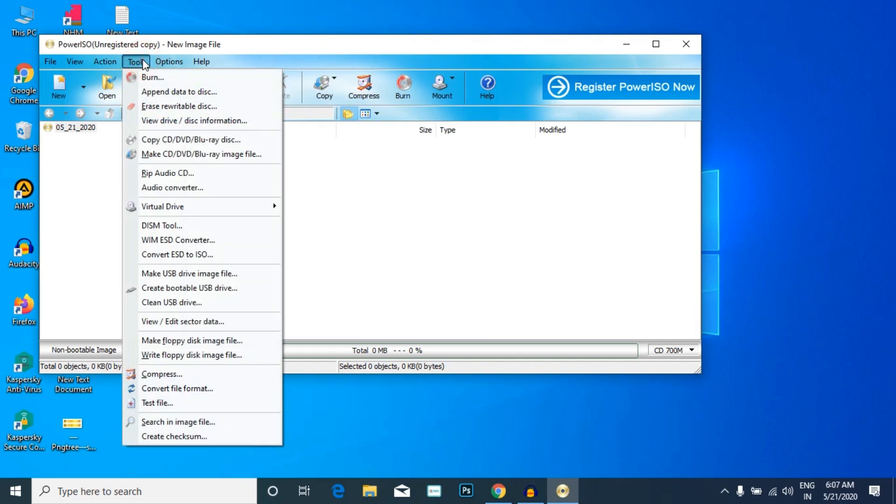
left_click(217, 289)
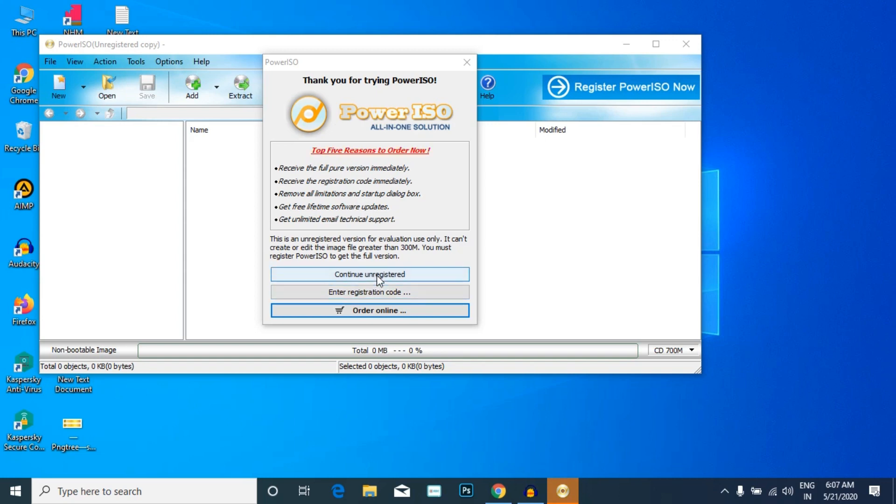
left_click(377, 276)
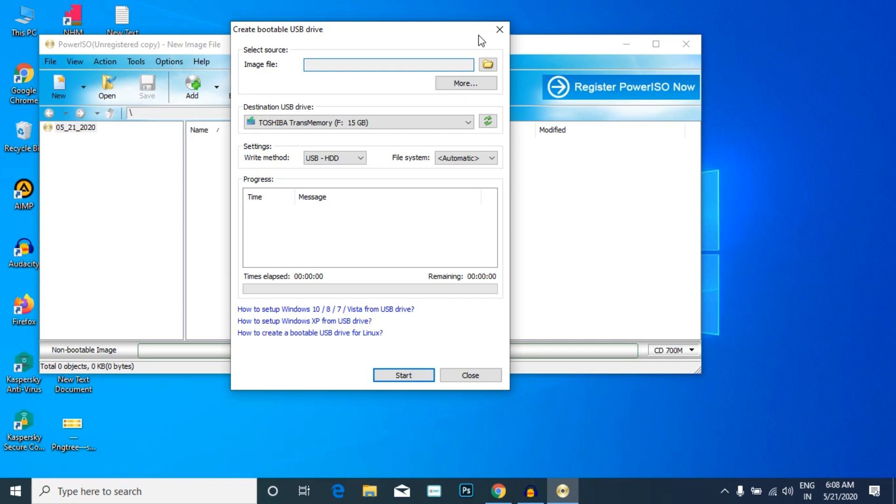
left_click(490, 374)
left_click(634, 50)
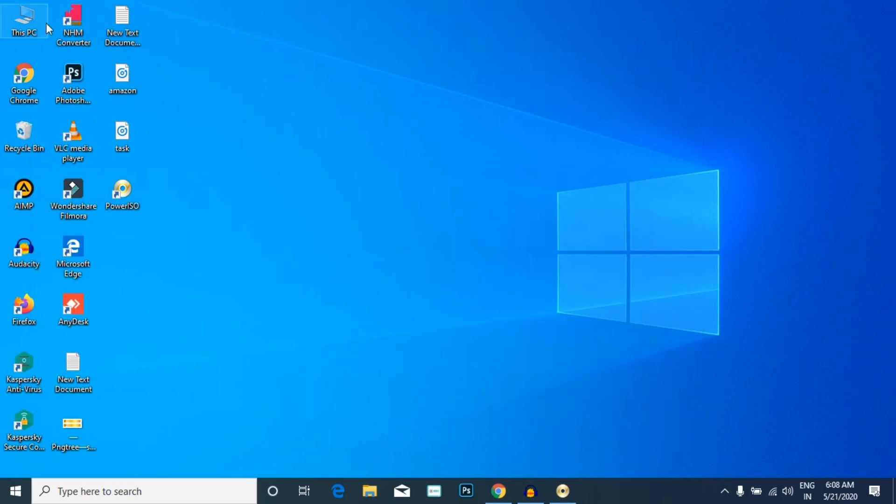
- Quick-format the USB drive (F:) from This PC as NTFS with 4096-byte allocation units, and refresh the drive list
double_click(23, 35)
left_click(160, 290)
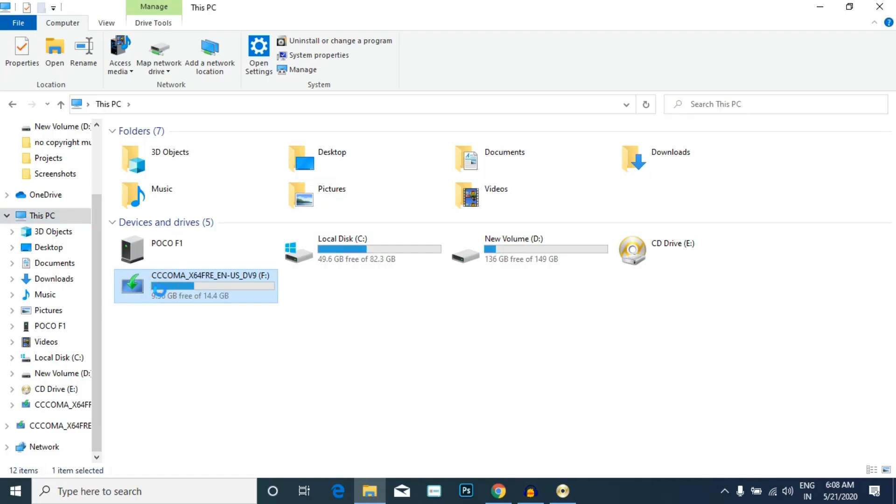
right_click(159, 292)
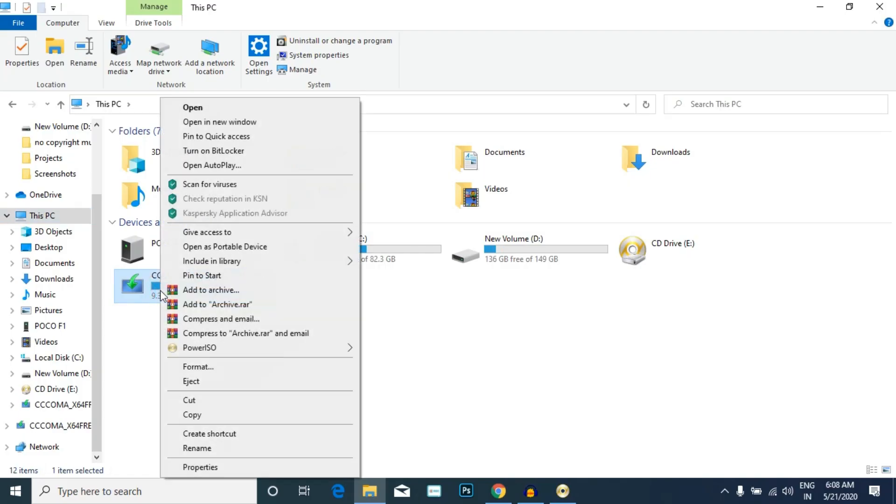
left_click(182, 367)
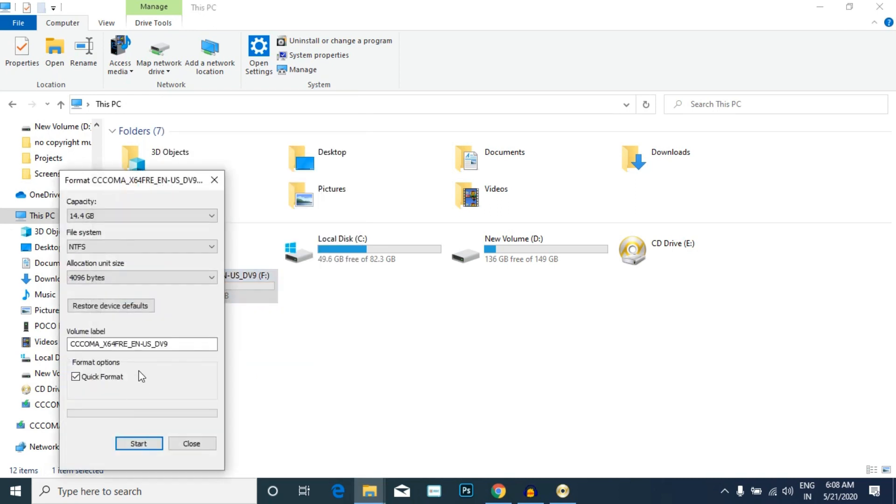
left_click(148, 444)
left_click(464, 243)
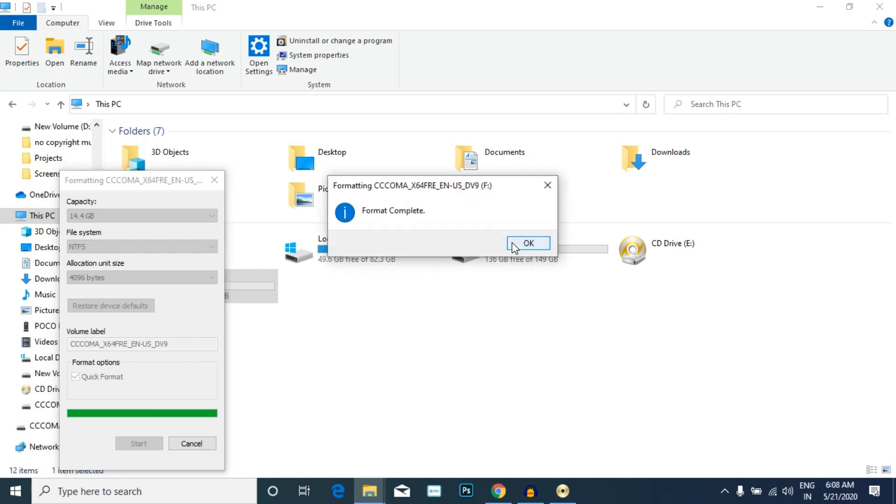
left_click(511, 241)
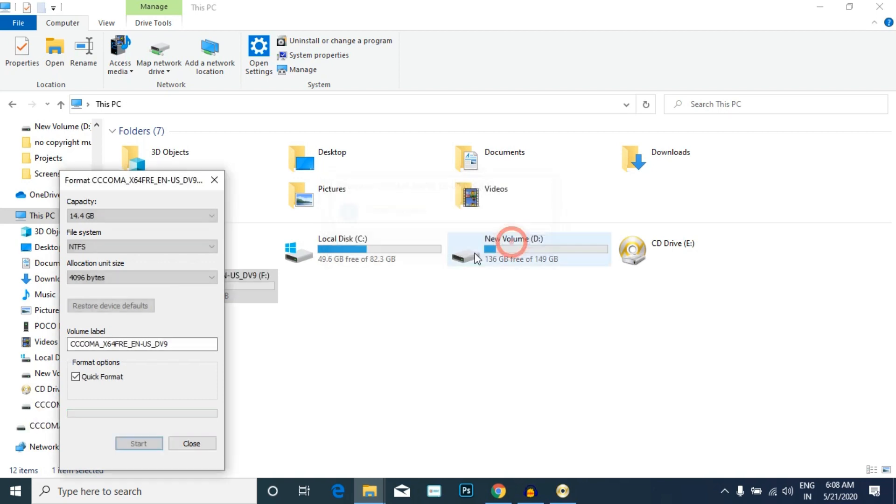
left_click(191, 444)
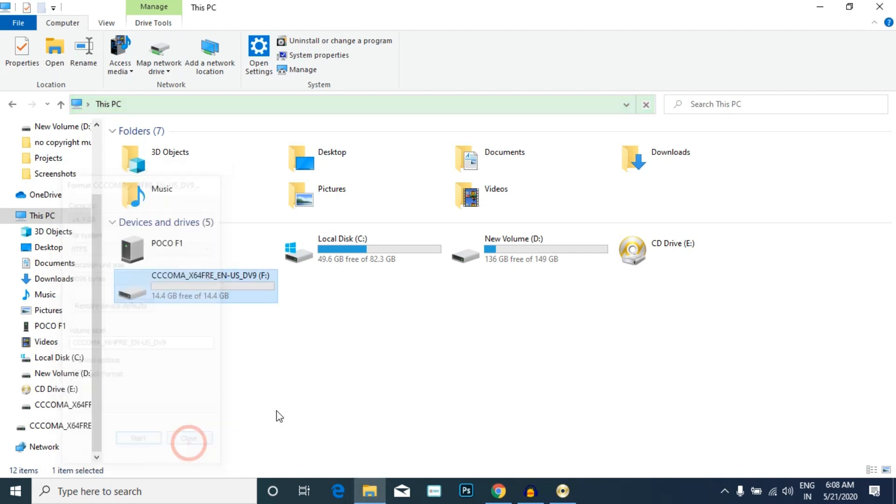
right_click(374, 336)
left_click(420, 240)
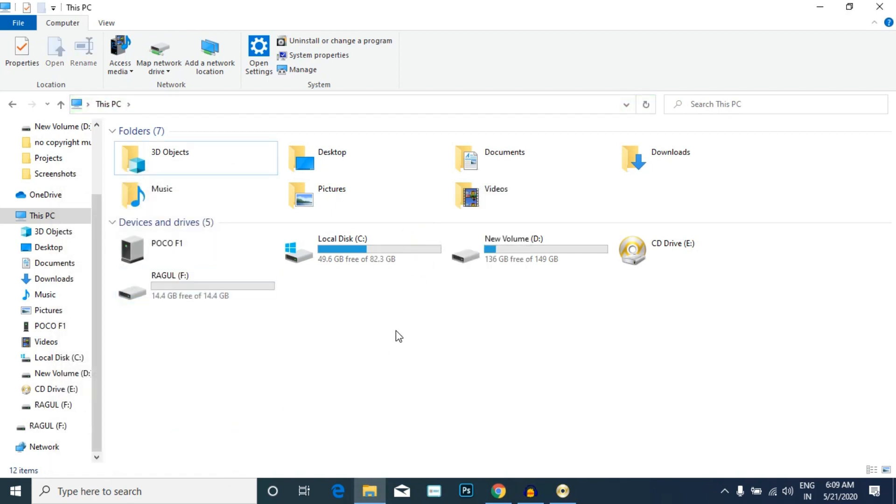
left_click(817, 5)
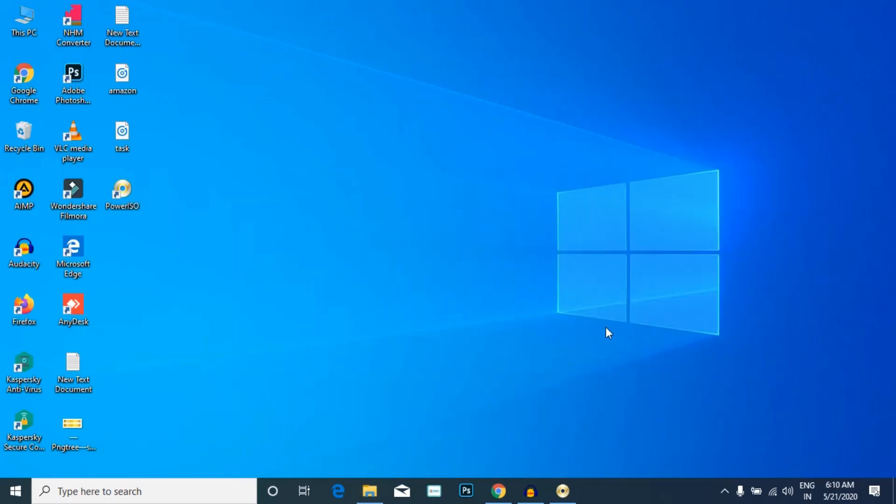
- In PowerISO's Create bootable USB drive tool, load boss-8.0-amd64-DVD-301019.iso from the D:\Boss folder as the source image
left_click(563, 490)
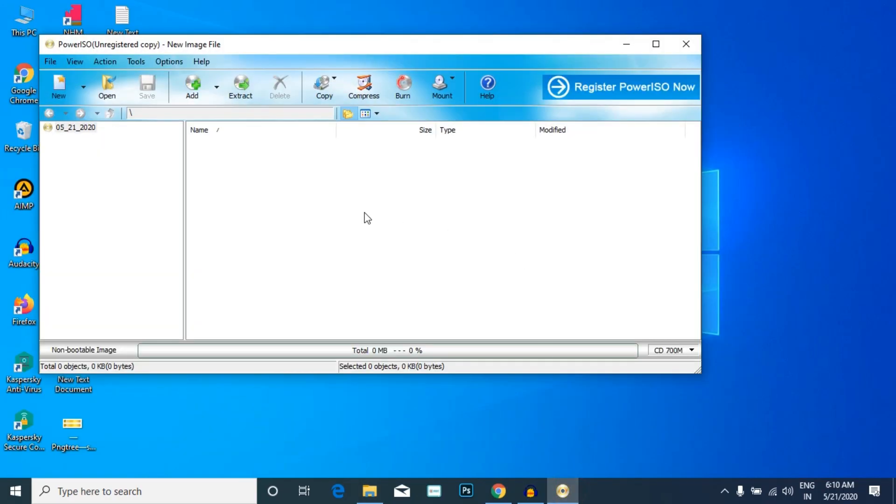
left_click(136, 61)
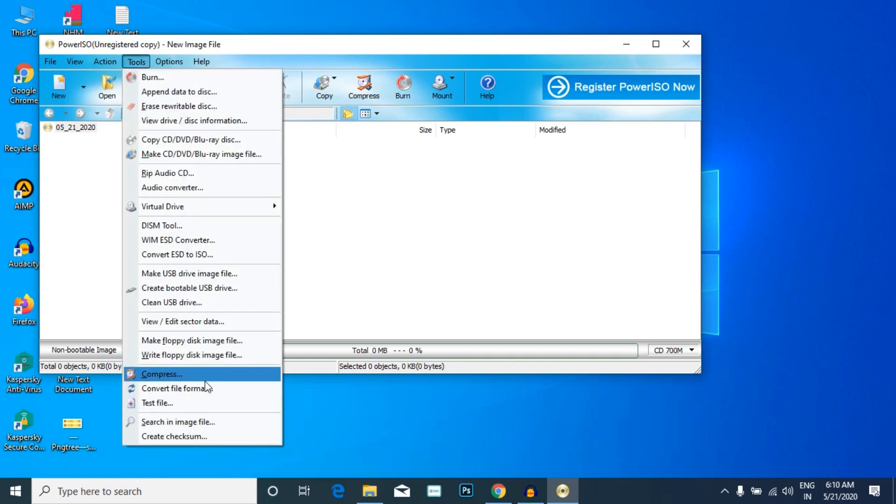
left_click(205, 292)
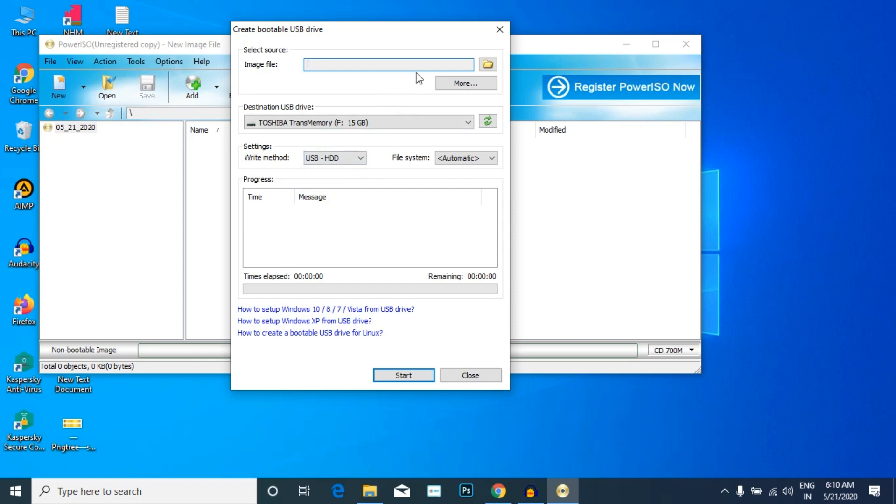
left_click(489, 68)
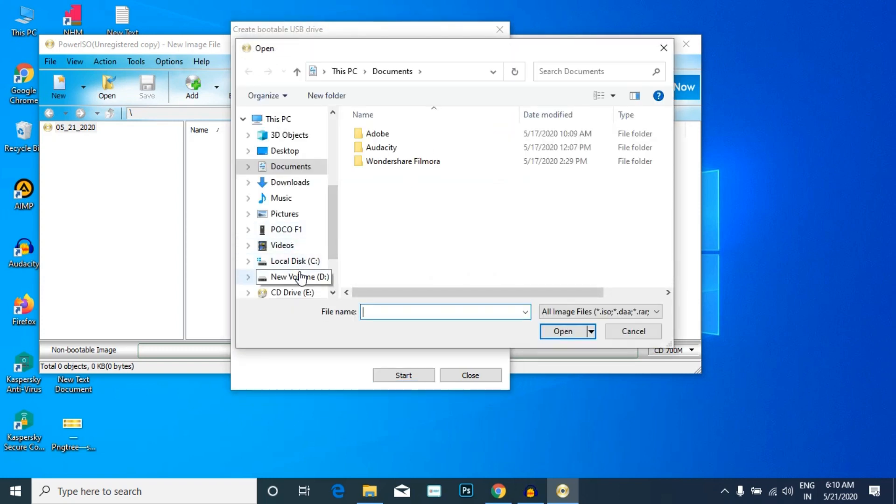
left_click(276, 276)
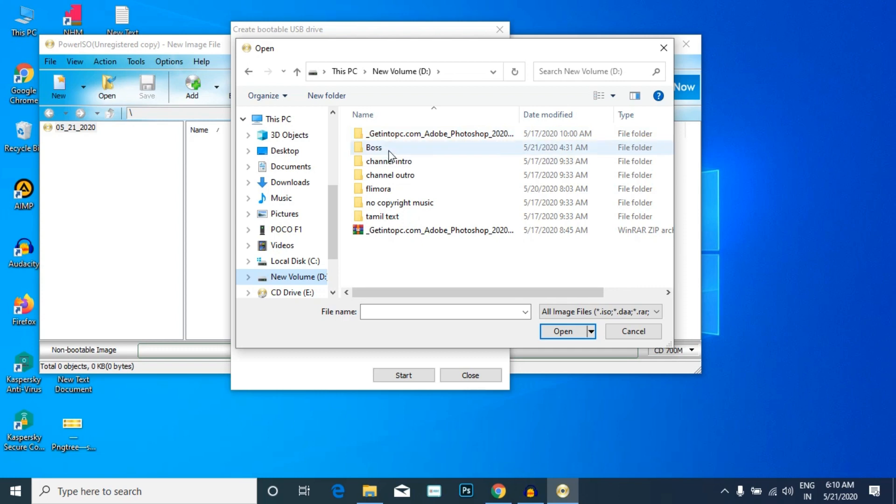
double_click(389, 151)
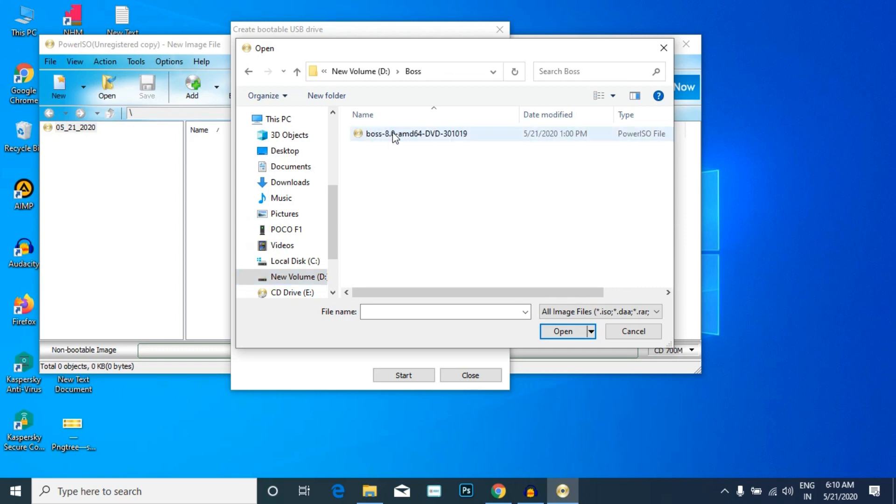
left_click(398, 136)
left_click(555, 330)
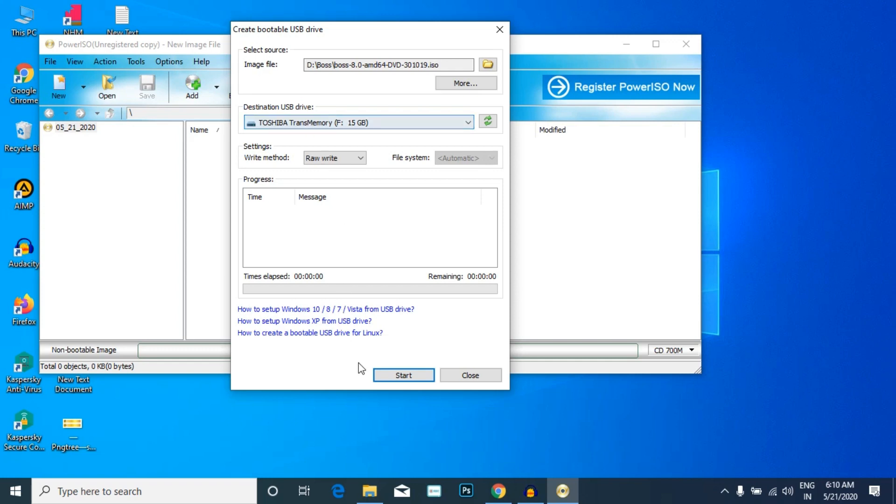
- Write the loaded image to the TOSHIBA TransMemory (F:) drive, accepting the overwrite of its data, and exit PowerISO once writing completes
left_click(377, 374)
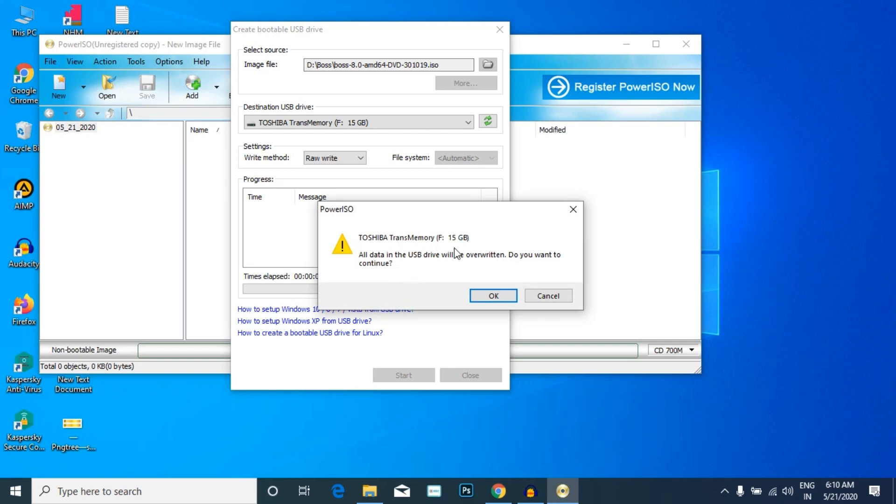
left_click(502, 298)
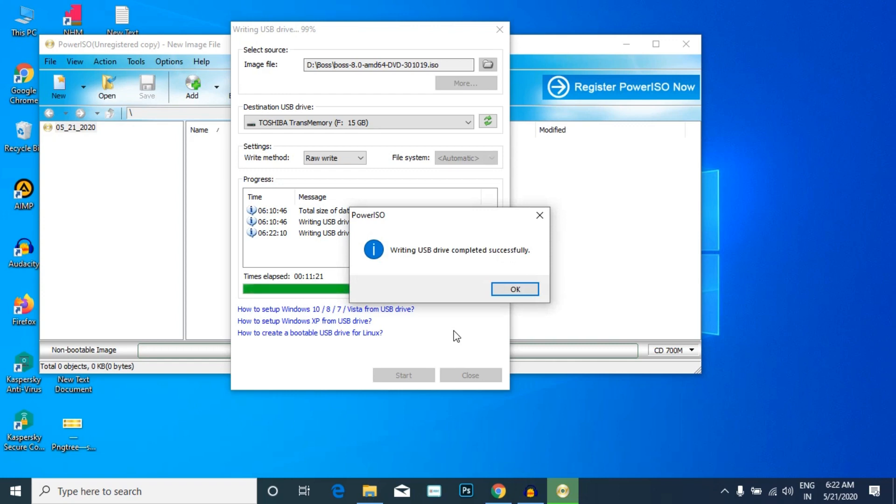
left_click(504, 292)
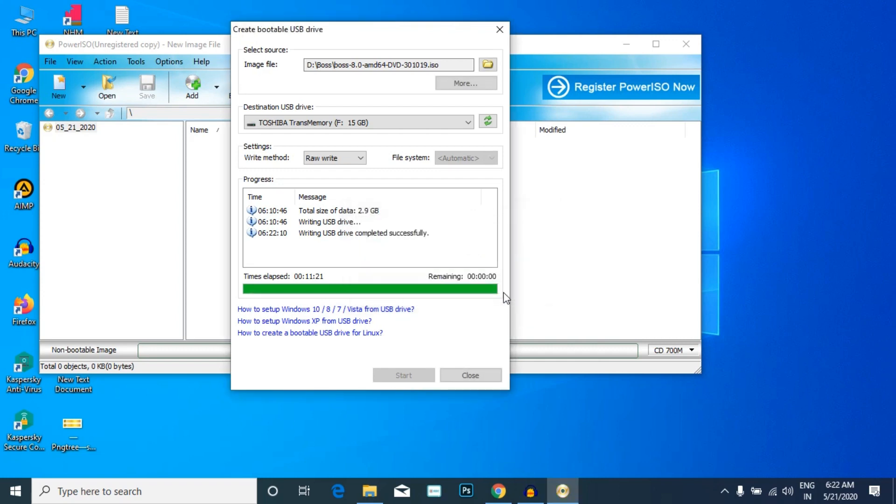
left_click(468, 377)
left_click(51, 61)
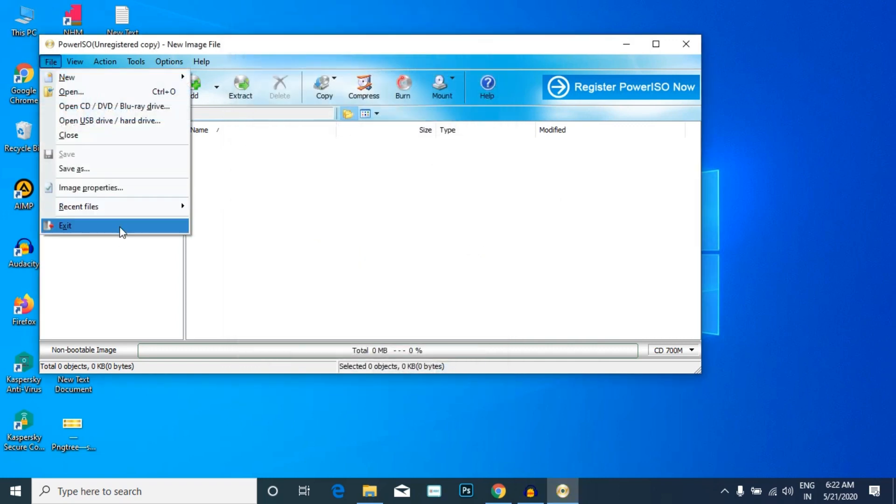
left_click(119, 226)
- In File Explorer, open USB Drive (F:) and browse through the efi folder into its boot subfolder to inspect the written files
left_click(371, 494)
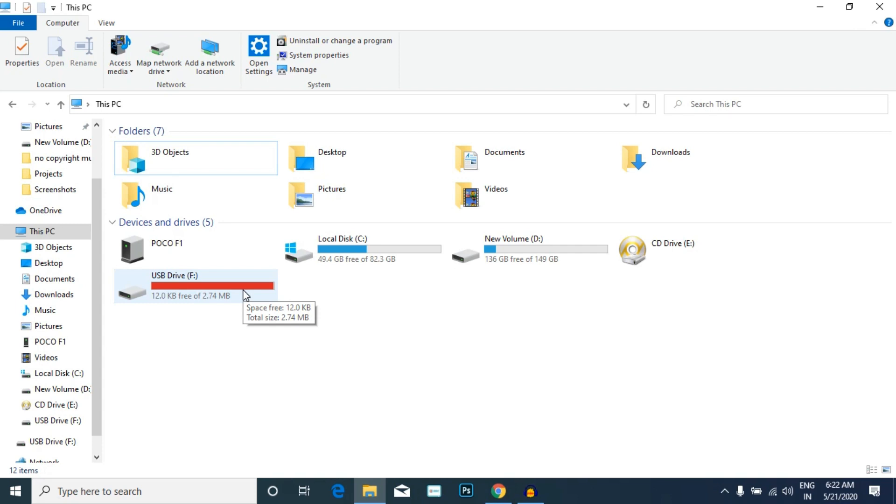
left_click(244, 293)
double_click(244, 294)
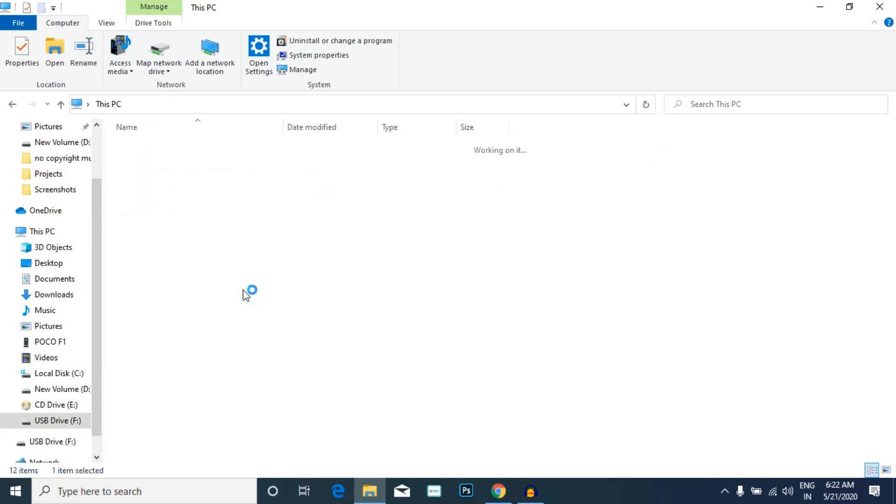
left_click(279, 147)
double_click(279, 147)
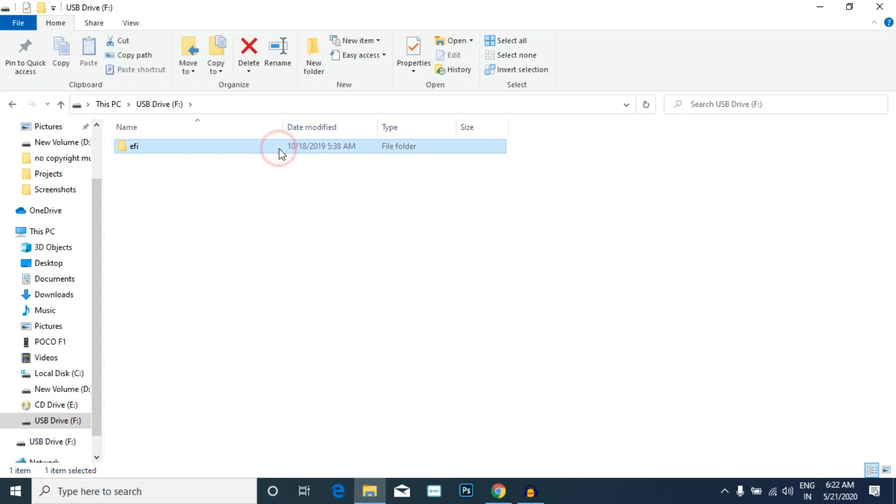
left_click(280, 149)
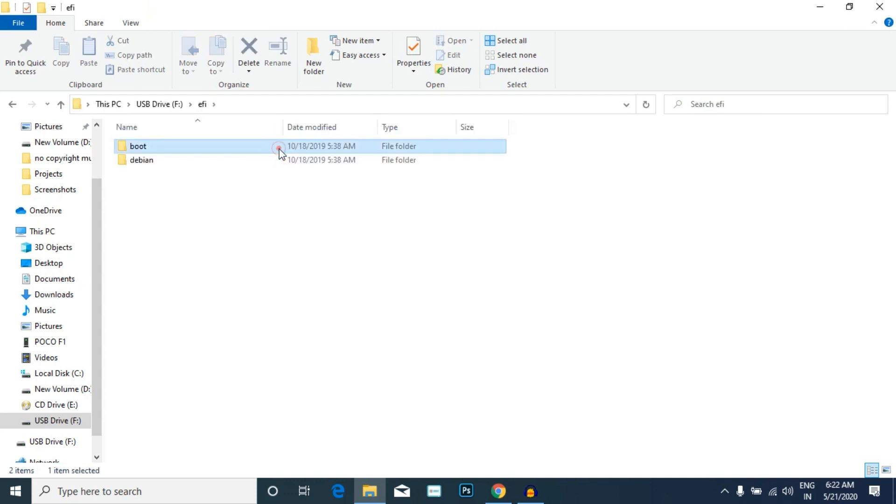
double_click(280, 148)
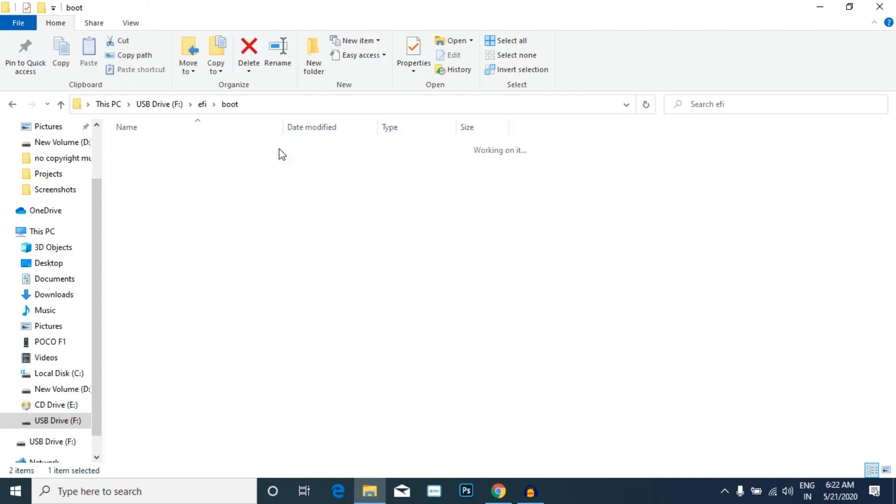
- Go back from the boot folder to This PC and close the File Explorer window
left_click(9, 105)
left_click(8, 105)
left_click(8, 104)
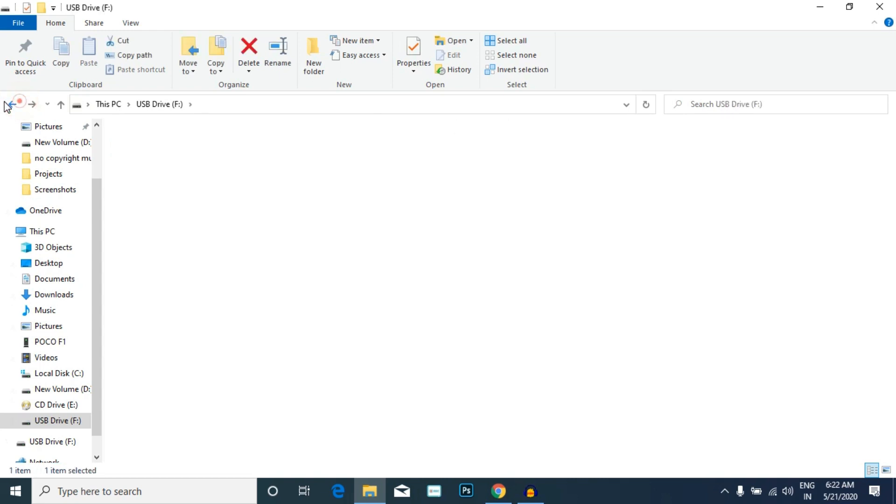
left_click(8, 104)
left_click(8, 104)
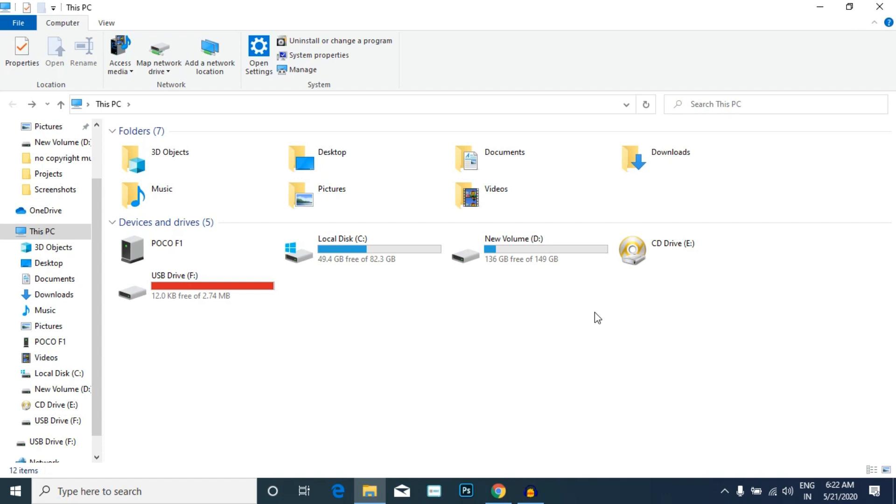
left_click(879, 6)
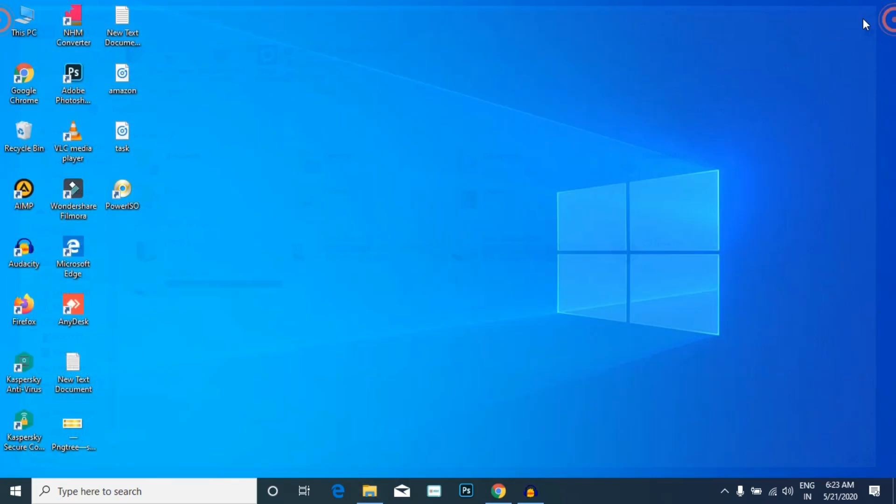